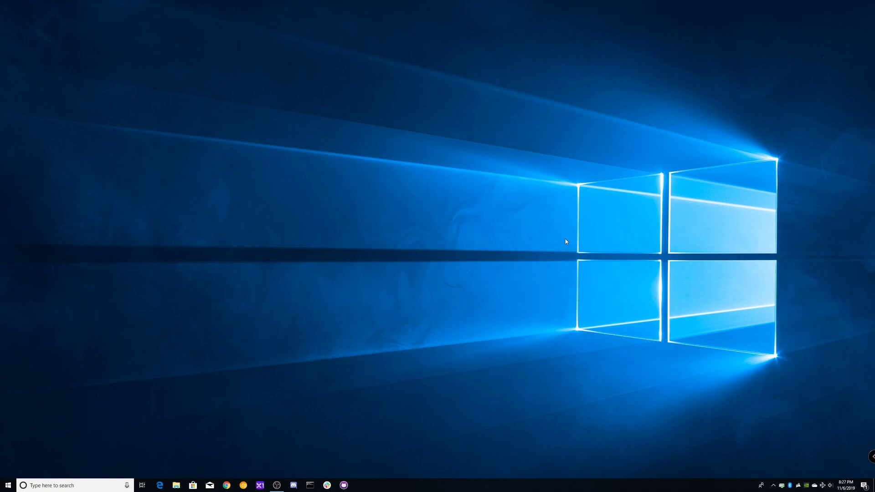
Switch to Chrome, search Google for streamelements, and open the streamelements.com website.
click(277, 485)
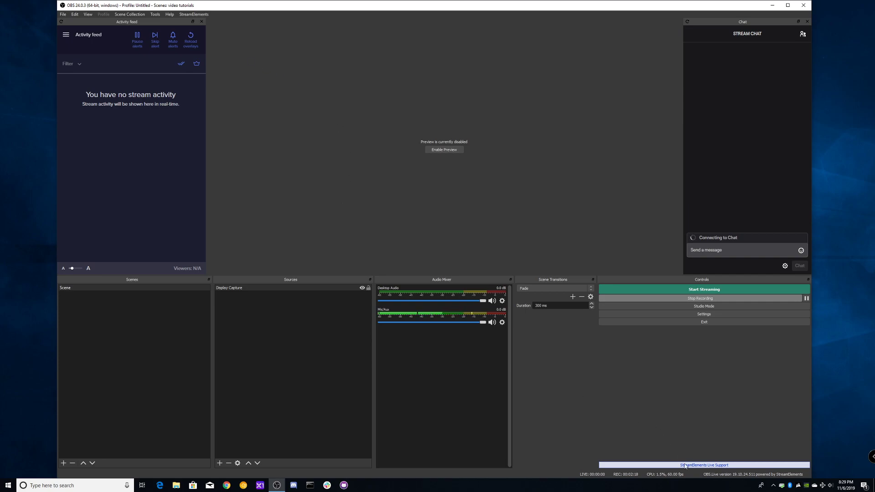
click(245, 484)
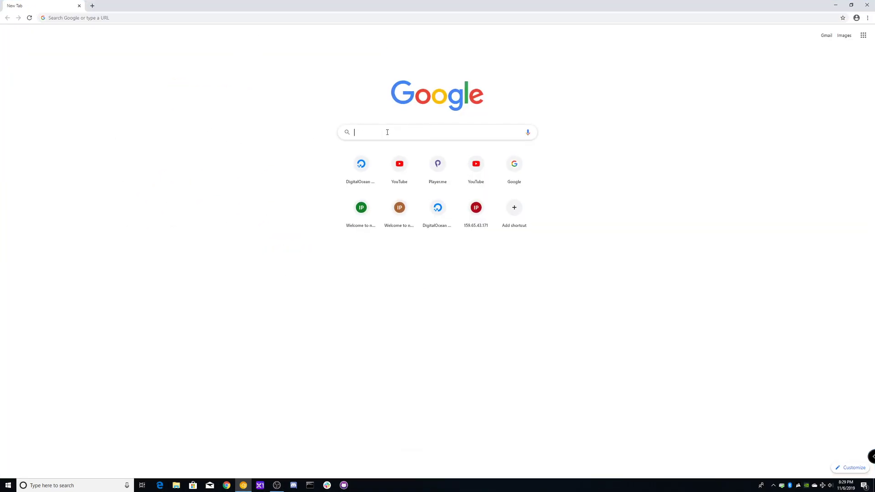
text(streamelem)
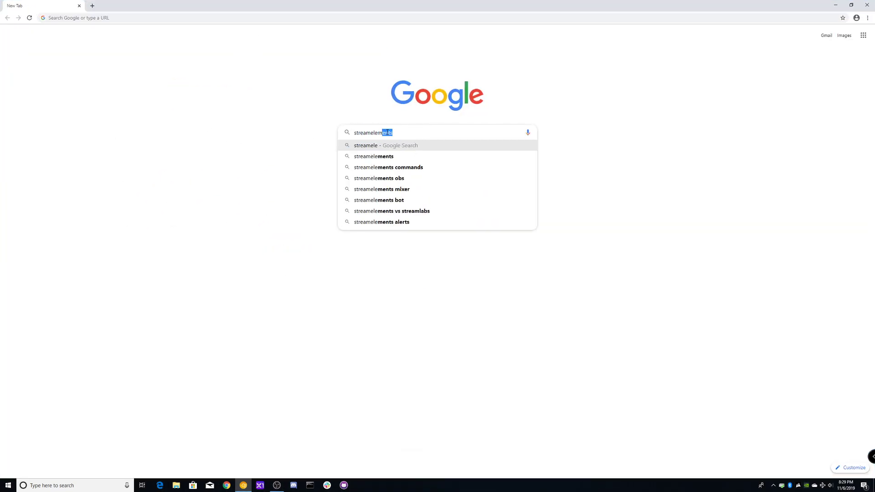
text(ents)
key(Return)
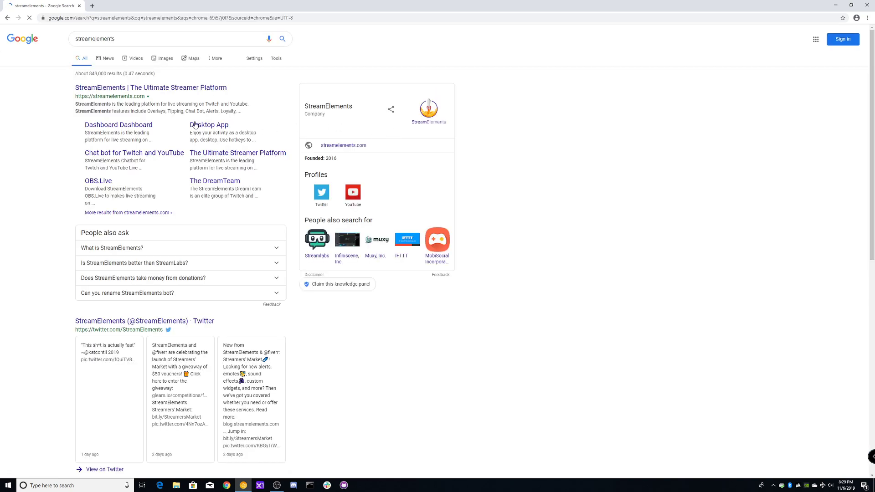
click(178, 94)
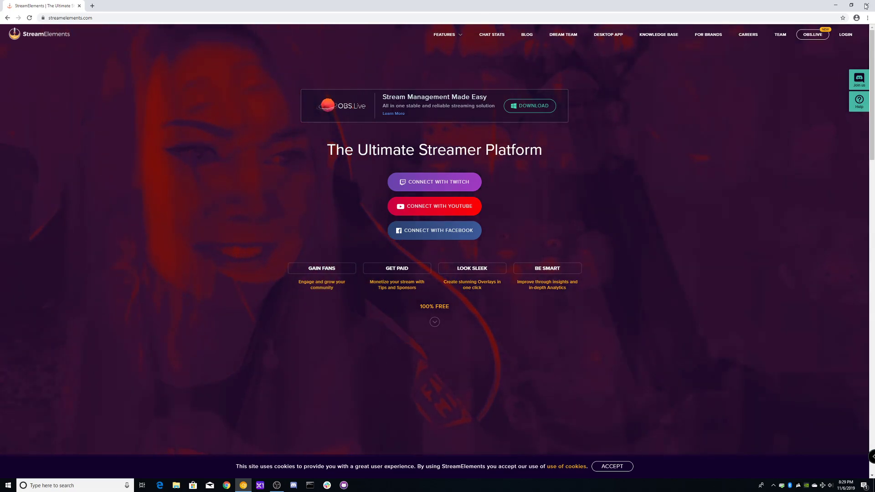
Switch to OBS, open the stream settings, and choose Custom as the streaming service.
click(277, 485)
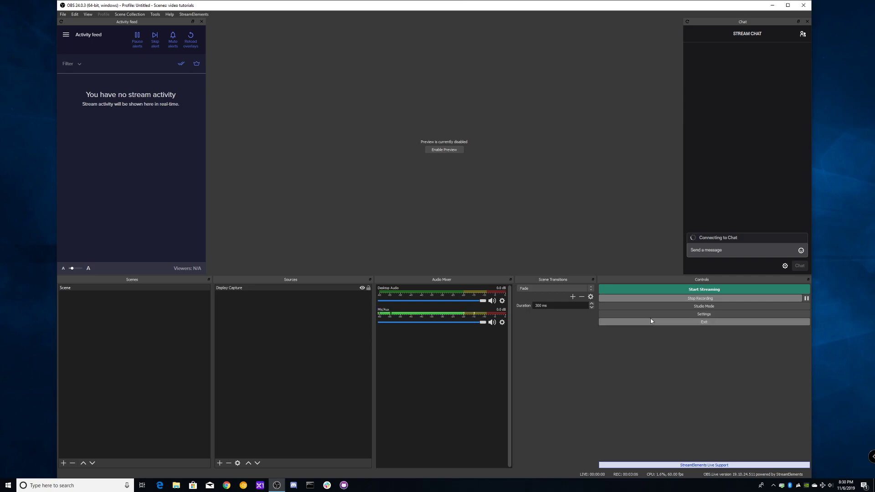
click(692, 315)
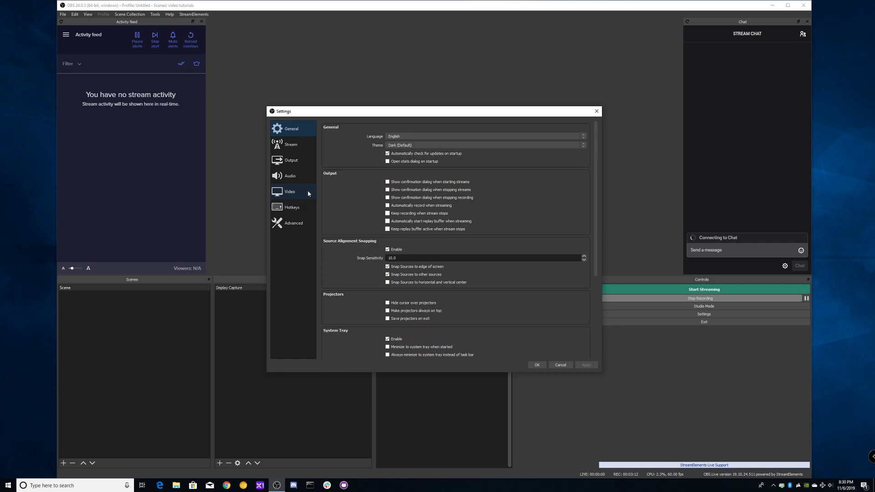
click(300, 150)
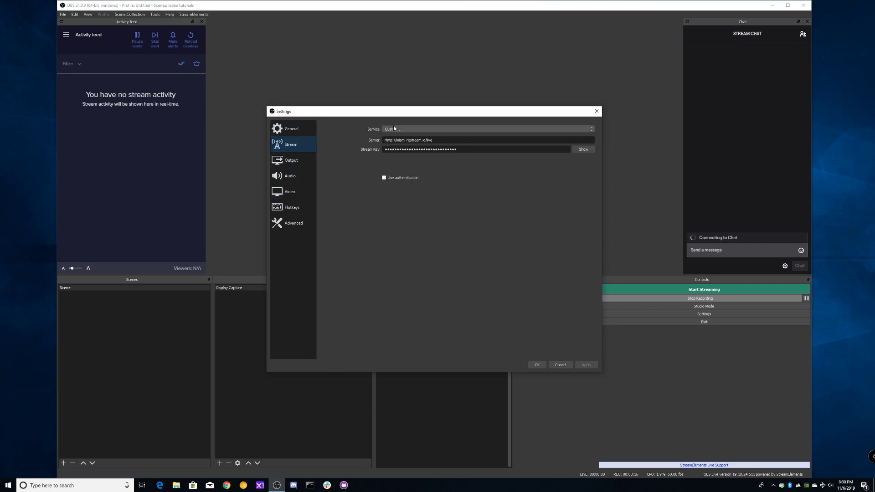
click(420, 130)
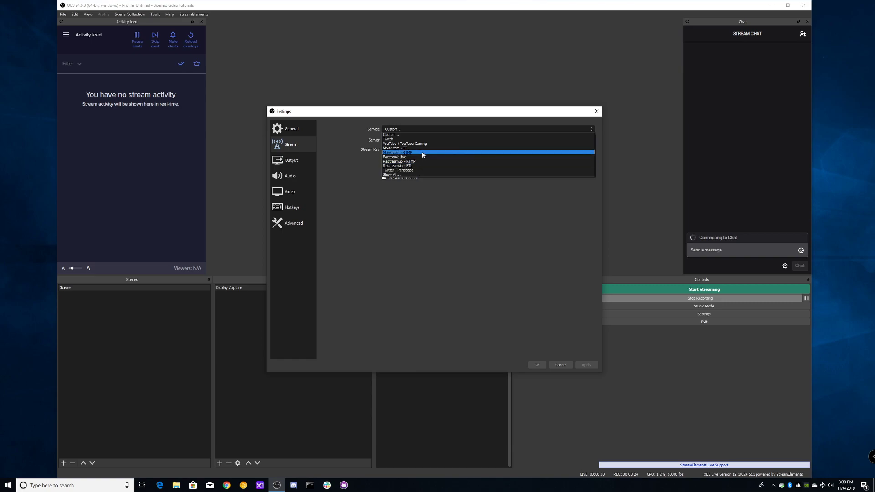
click(415, 135)
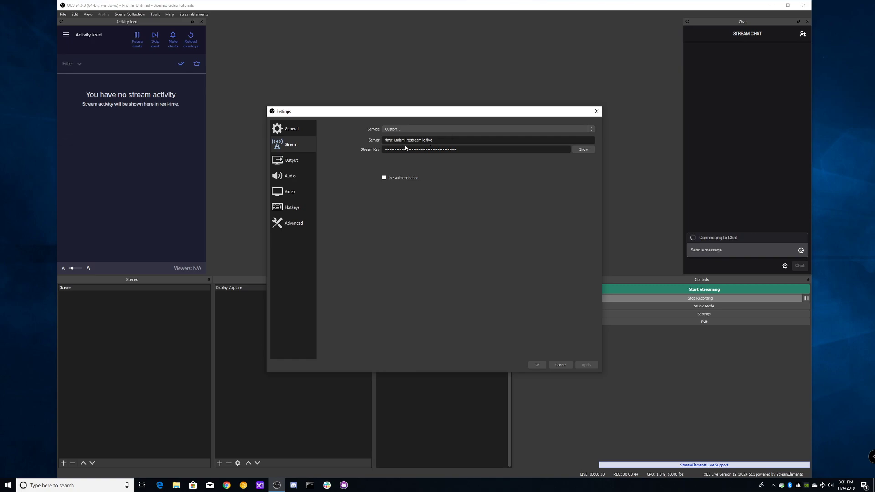
Review the streaming output settings and the video resolution, downscale filter and FPS settings.
click(298, 159)
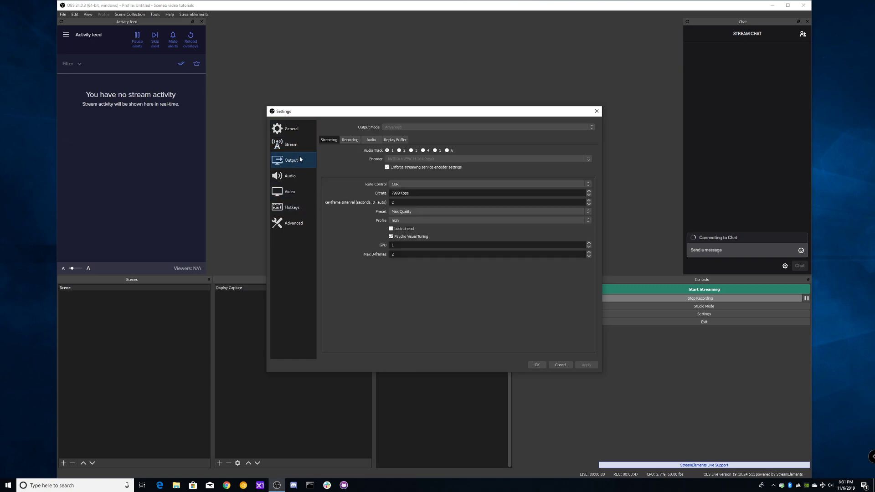
click(301, 194)
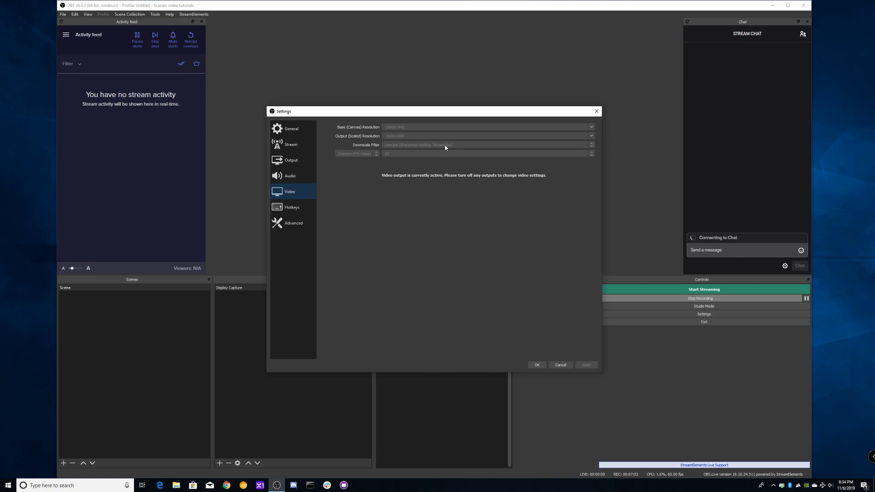
In the audio settings, set both Desktop Audio and Mic/Auxiliary Audio to the Default device.
click(294, 180)
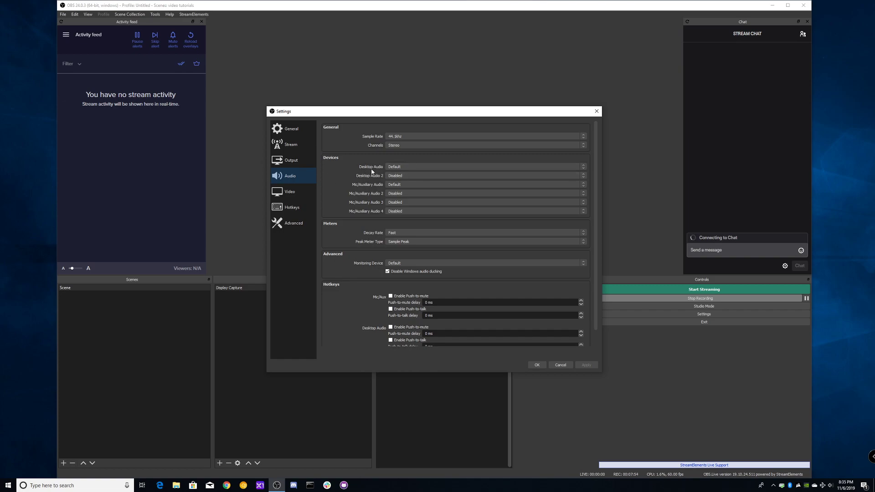
click(400, 167)
click(431, 166)
click(431, 166)
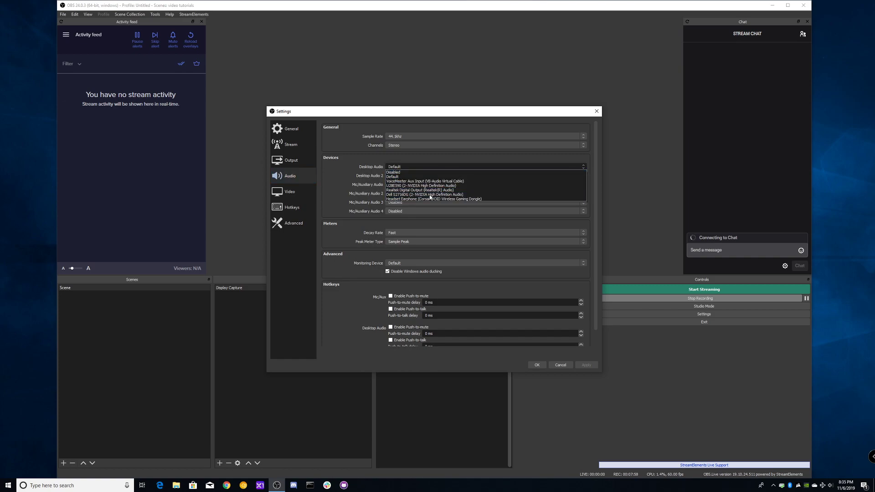
click(410, 176)
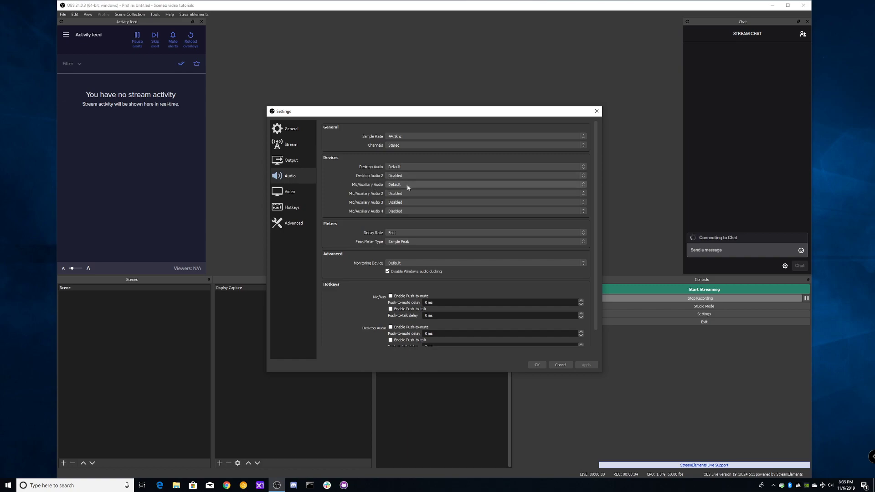
click(406, 185)
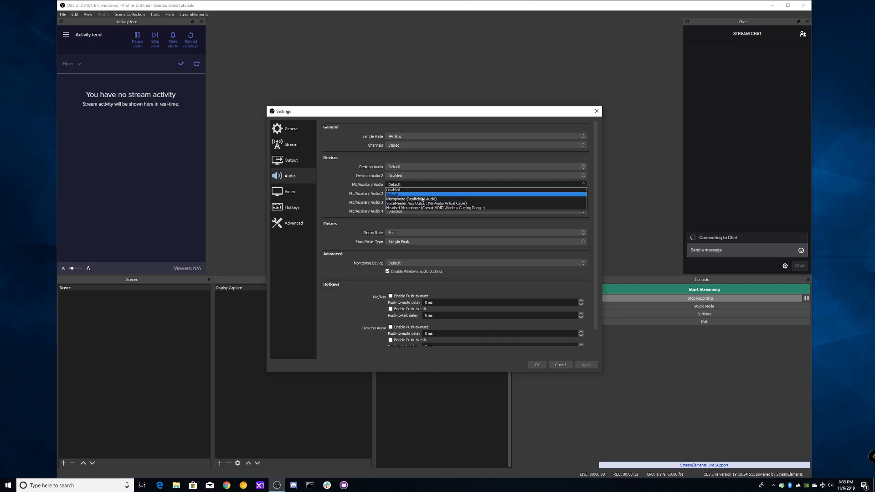
click(421, 197)
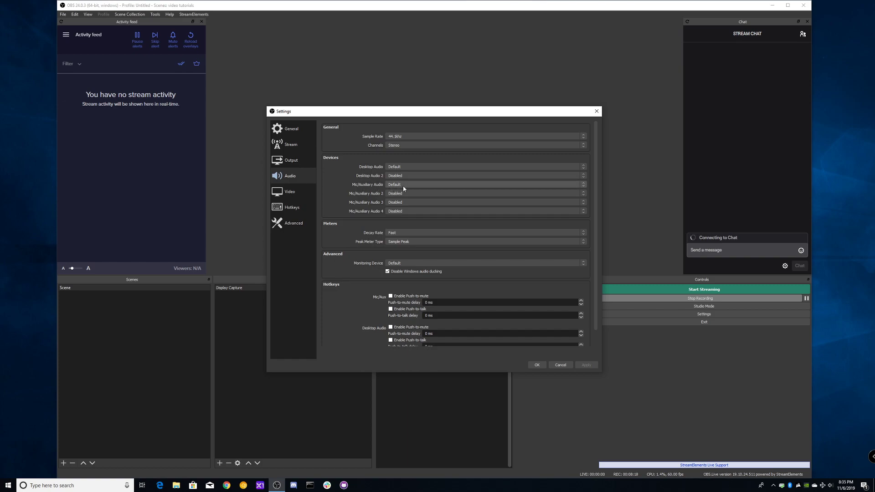
Set the audio sample rate to 44.1khz and the channels to Stereo.
scroll(351, 260, down, 1)
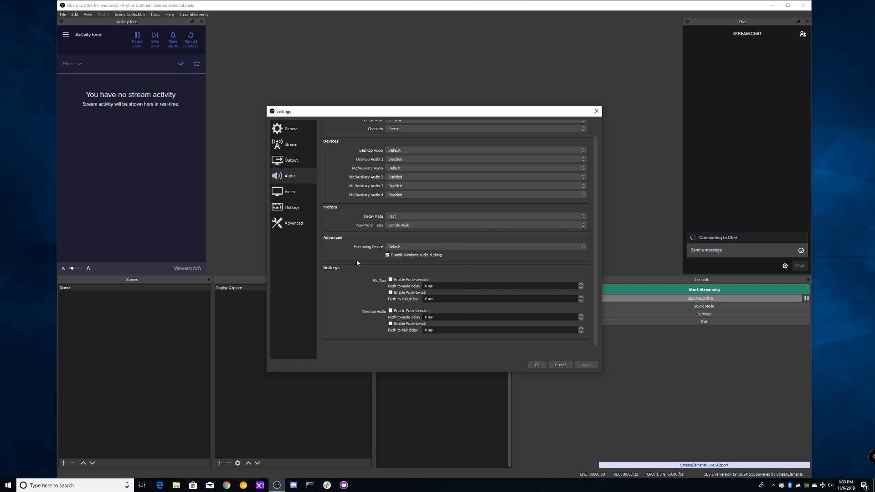
scroll(369, 265, up, 1)
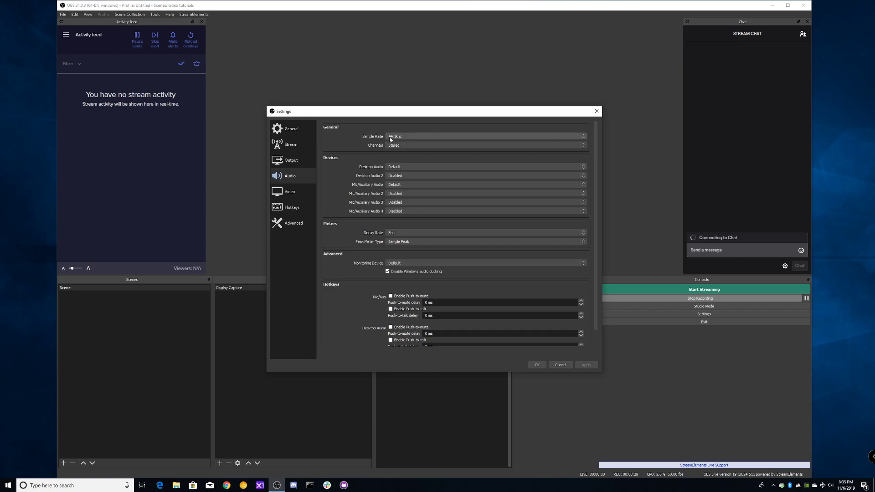
click(431, 138)
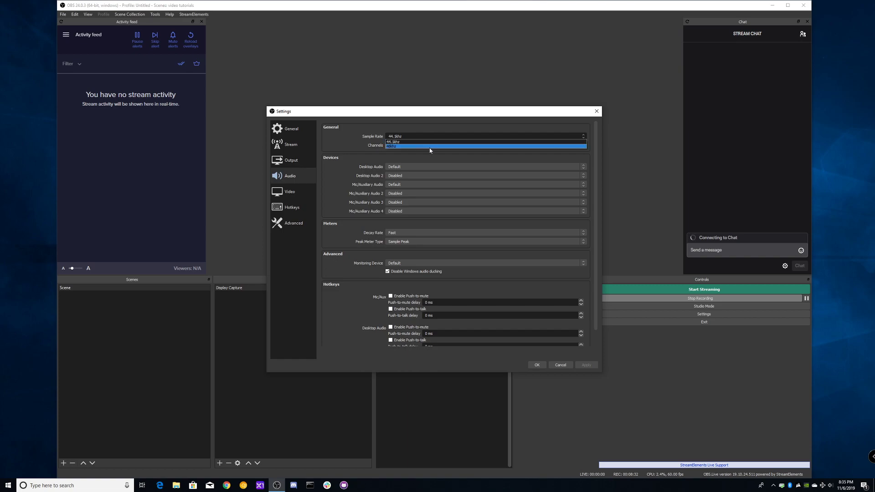
click(429, 141)
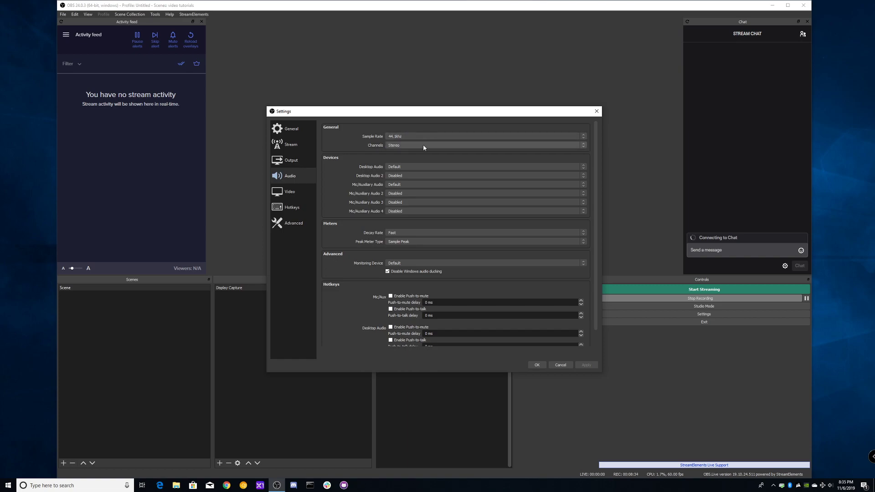
click(423, 145)
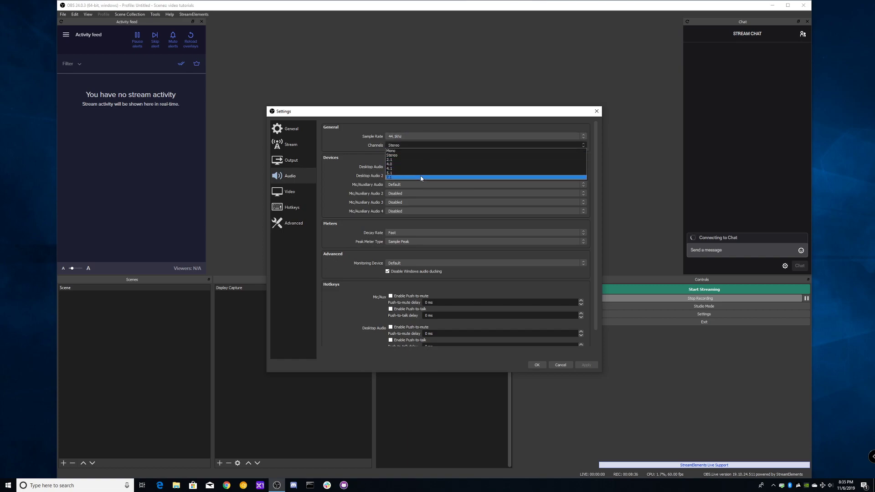
click(418, 156)
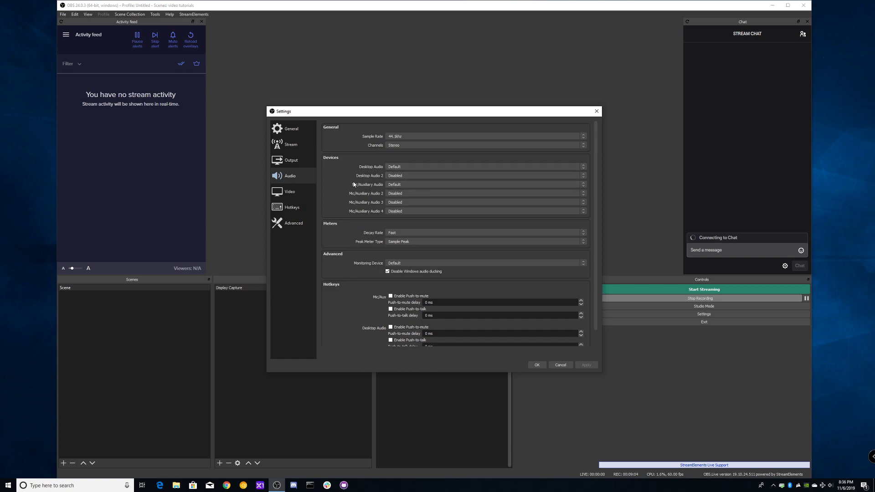
In the streaming output settings, set the rate control to CBR and highlight the bitrate value.
click(297, 164)
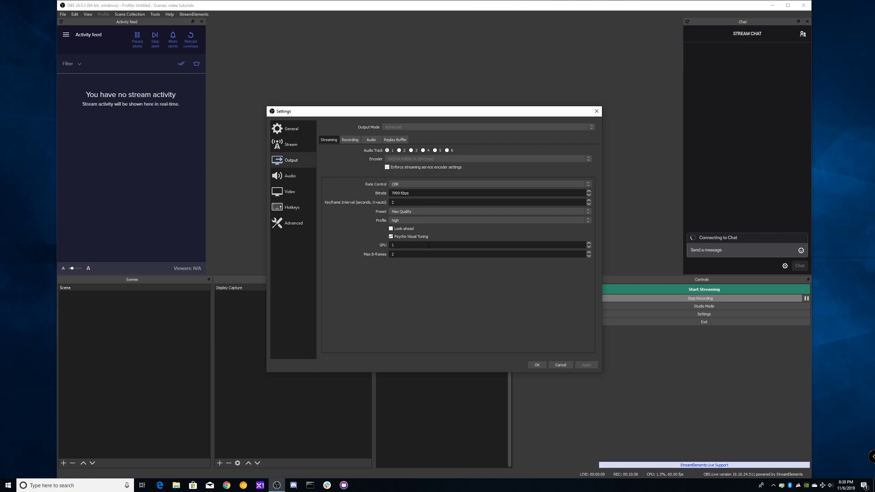
click(407, 184)
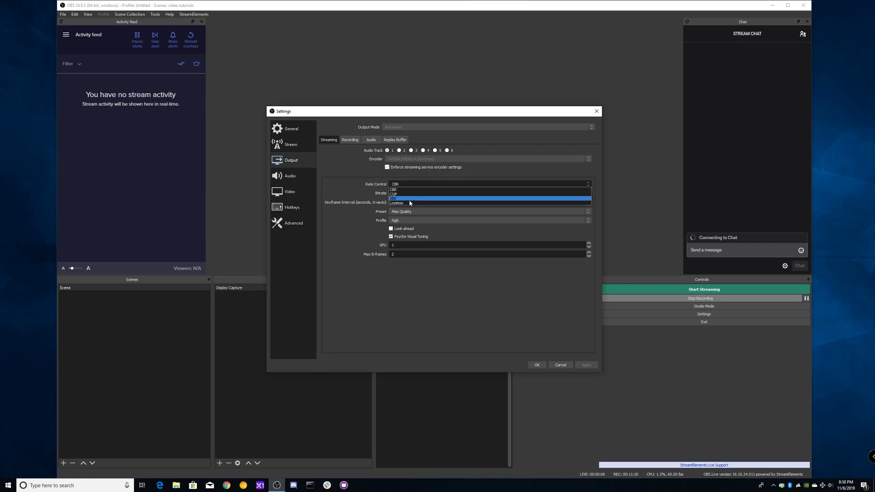
click(409, 190)
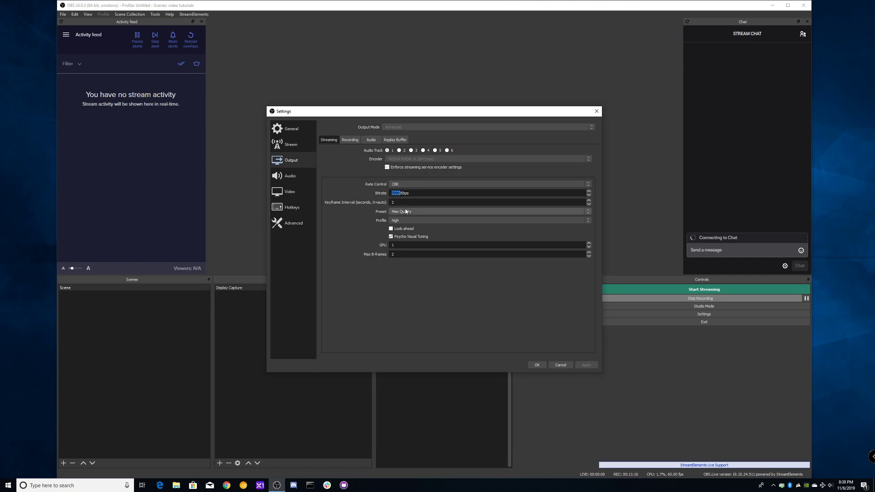
click(401, 194)
double_click(392, 193)
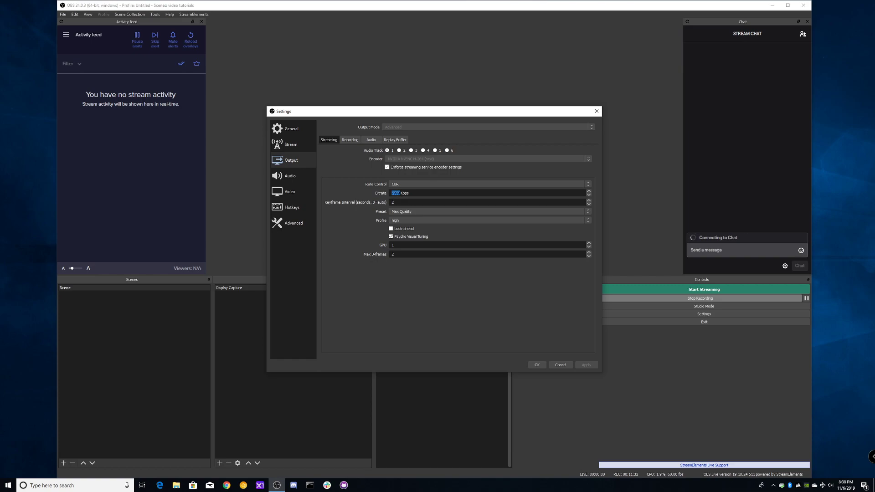
drag(397, 193, 391, 194)
click(349, 226)
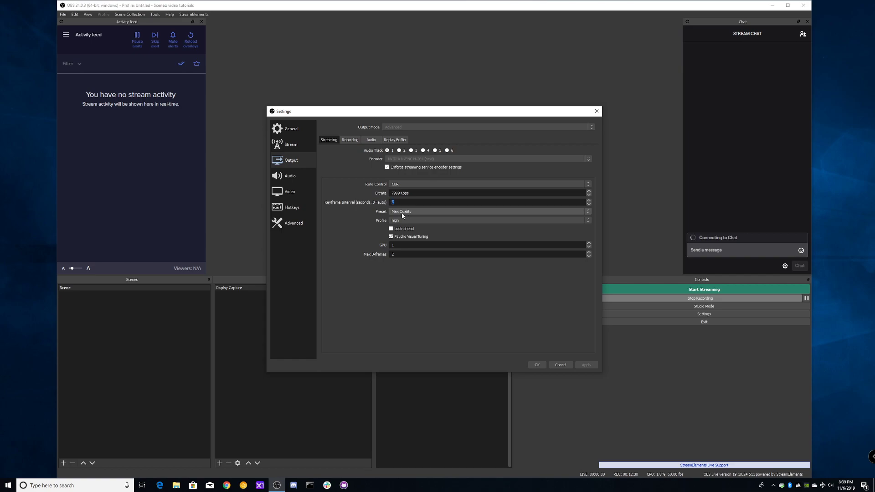
Set the streaming encoder's preset to Max Quality and its profile to high.
click(413, 212)
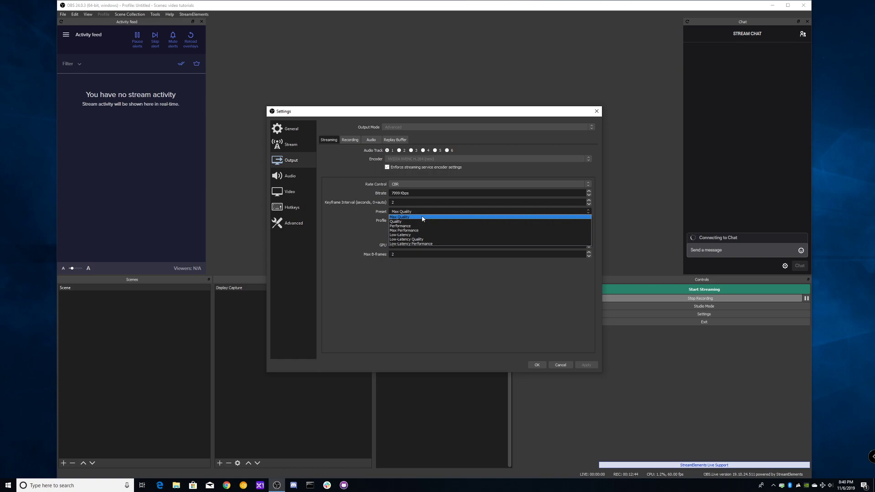
click(417, 218)
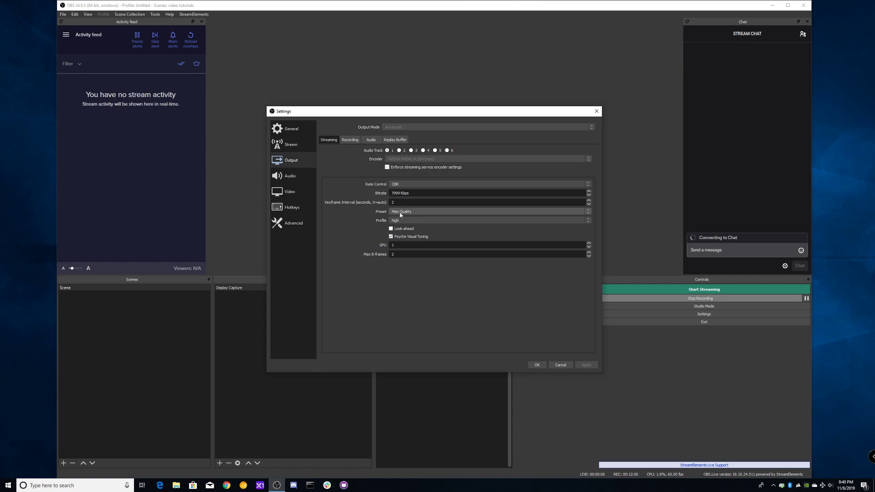
click(410, 213)
click(417, 216)
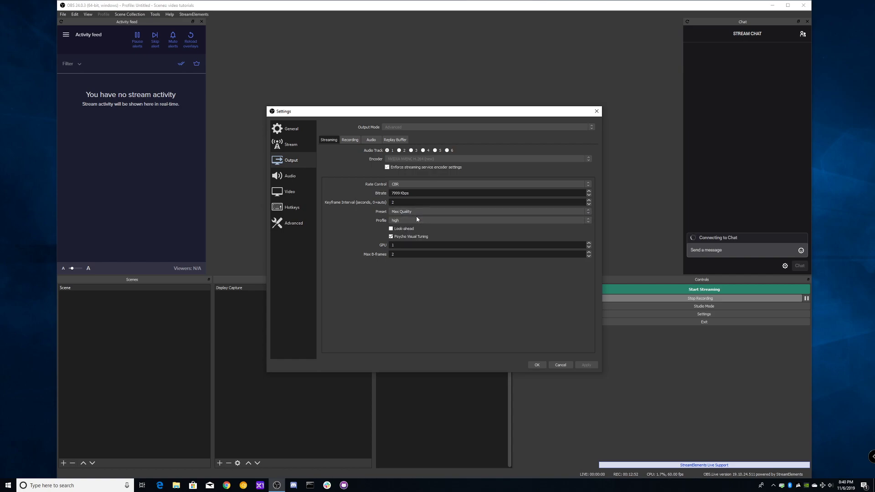
click(410, 221)
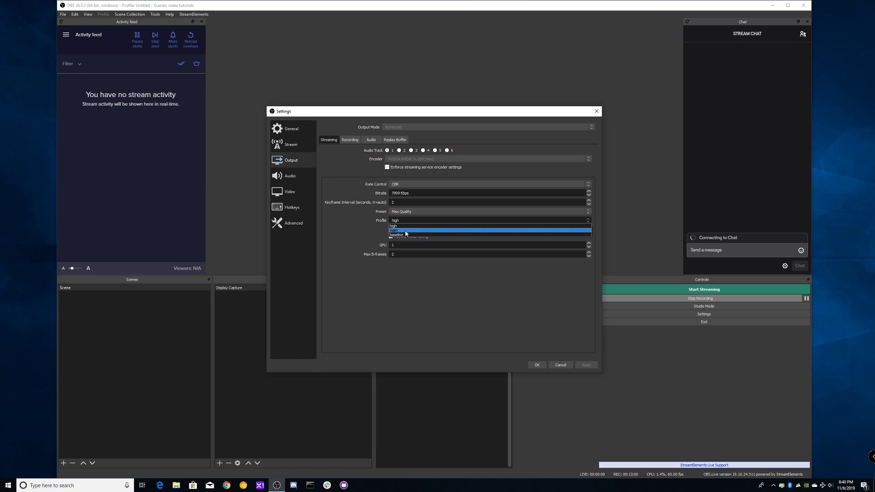
click(407, 226)
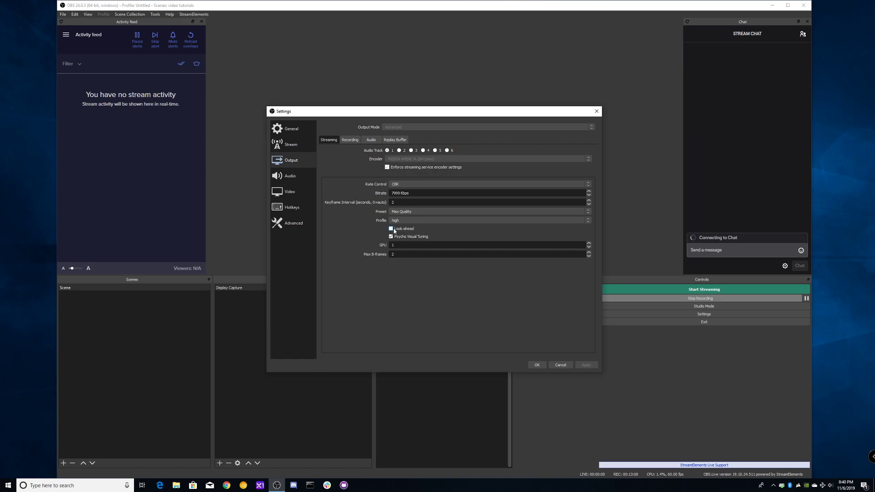
Try 0 as the streaming encoder's GPU value and set it back to 1.
mouse_move(394, 231)
text(0)
drag(399, 244, 390, 248)
double_click(400, 245)
text(1)
click(406, 254)
Toggle Generate File Name without Space in the recording output settings and review the audio settings.
click(348, 142)
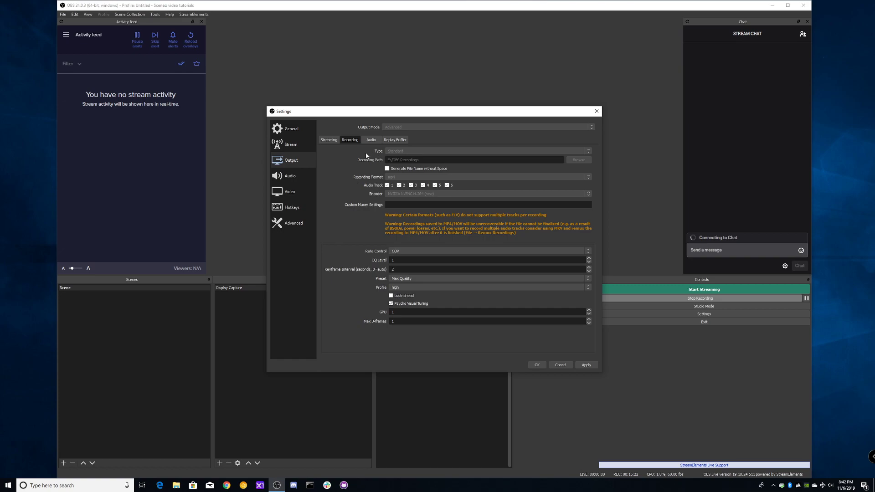
click(387, 169)
click(298, 181)
scroll(369, 188, down, 1)
scroll(370, 189, up, 1)
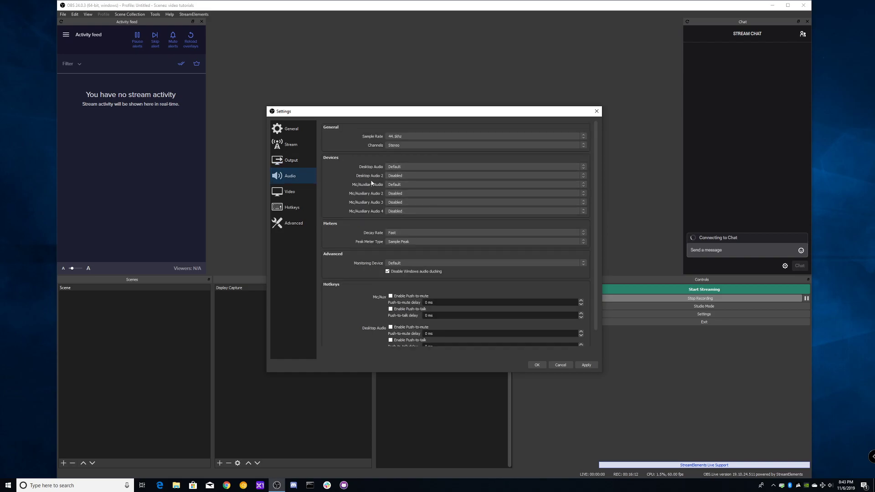
Review the recording output's rate control options, CQ level and keyframe interval, and return to the streaming output settings.
click(292, 163)
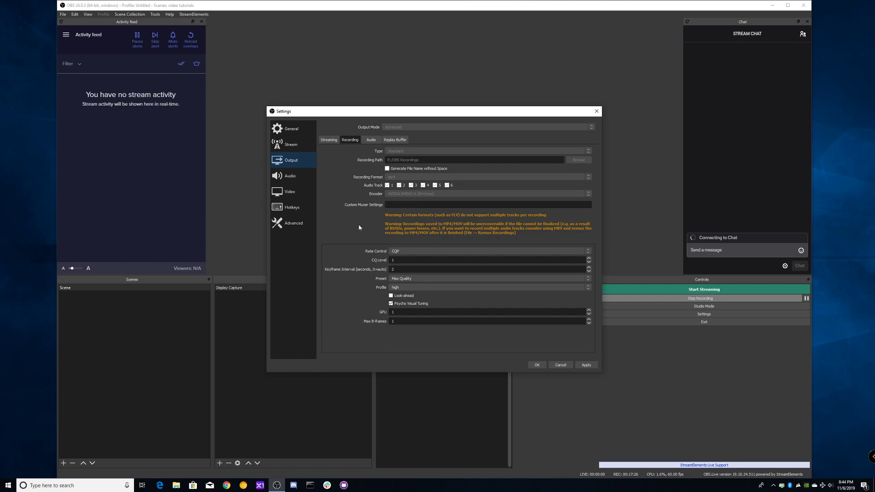
click(416, 251)
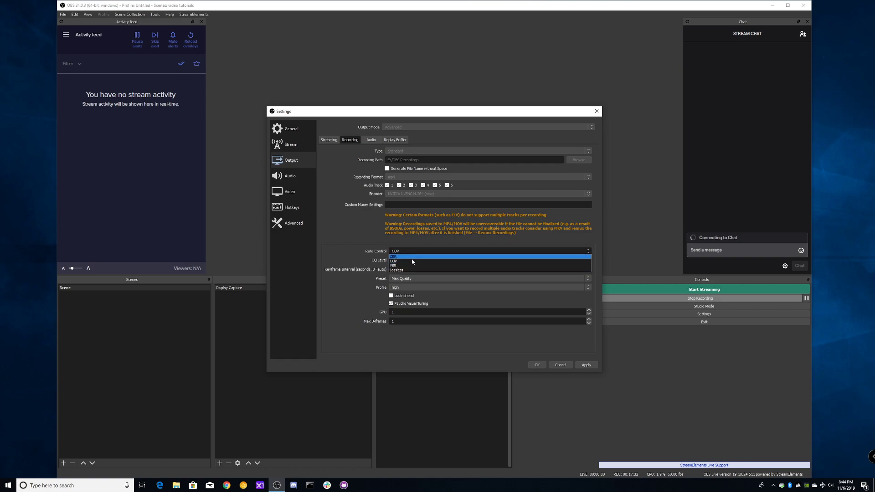
click(396, 242)
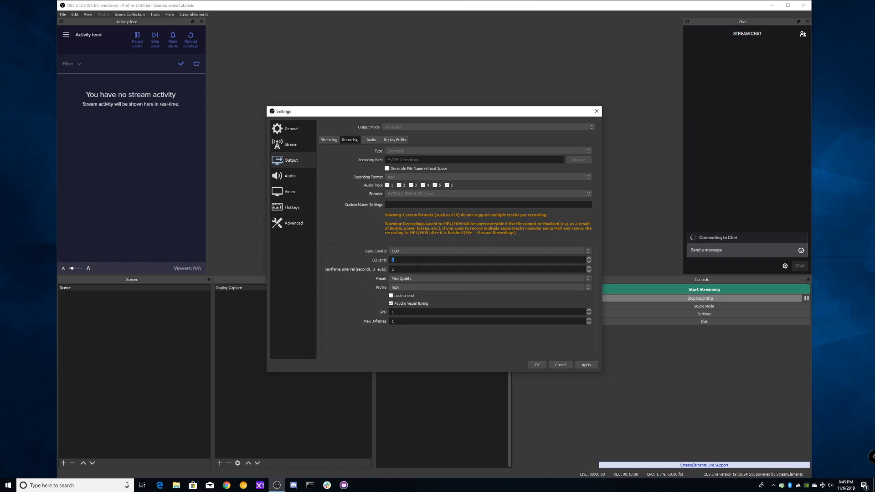
key(Tab)
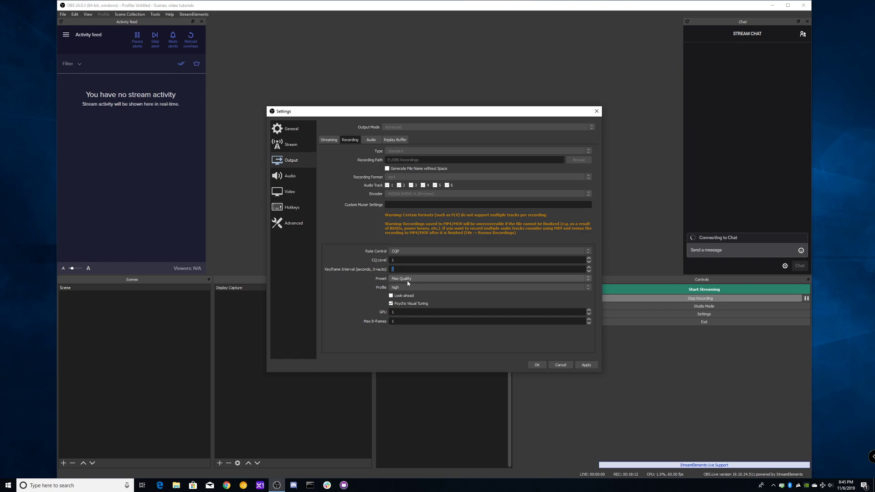
click(347, 142)
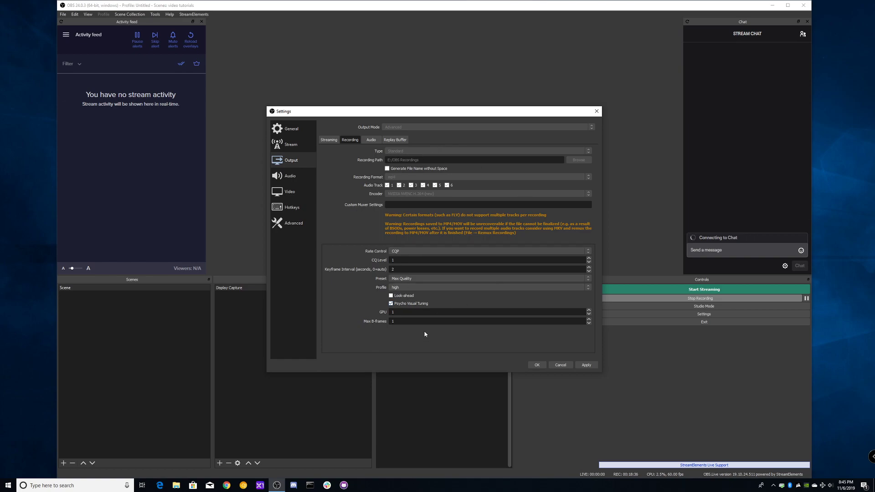
click(329, 140)
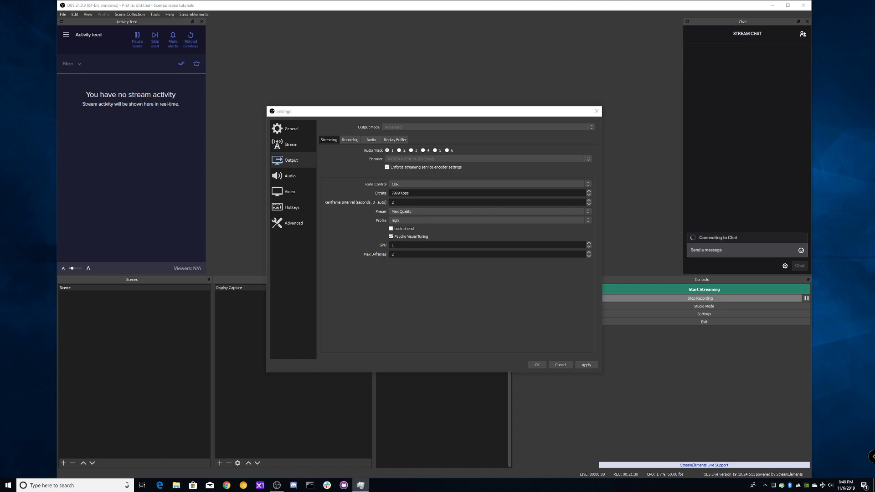
Bring Task Manager over from the other monitor, examine the GPU 1 performance graphs, and close it.
drag(874, 91, 357, 59)
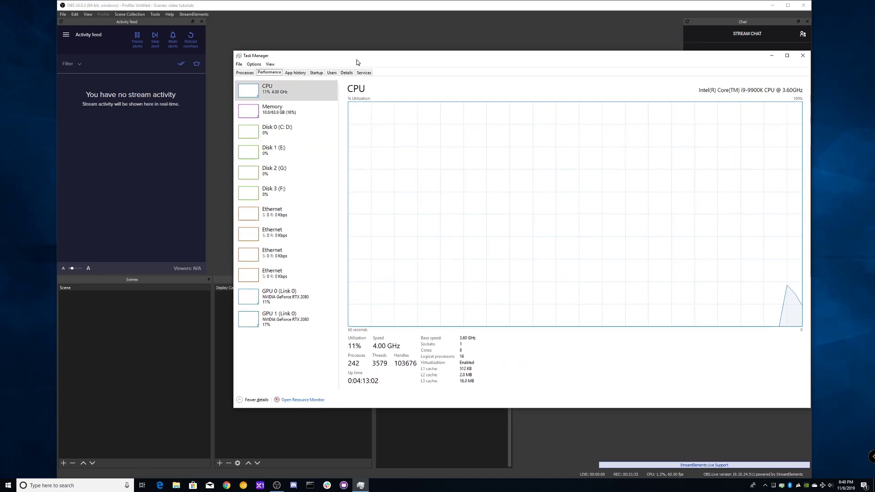
click(261, 327)
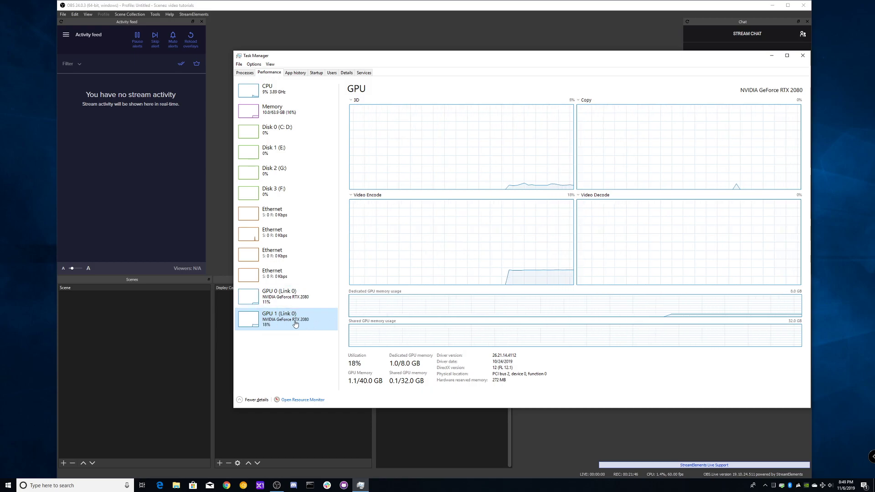
click(803, 55)
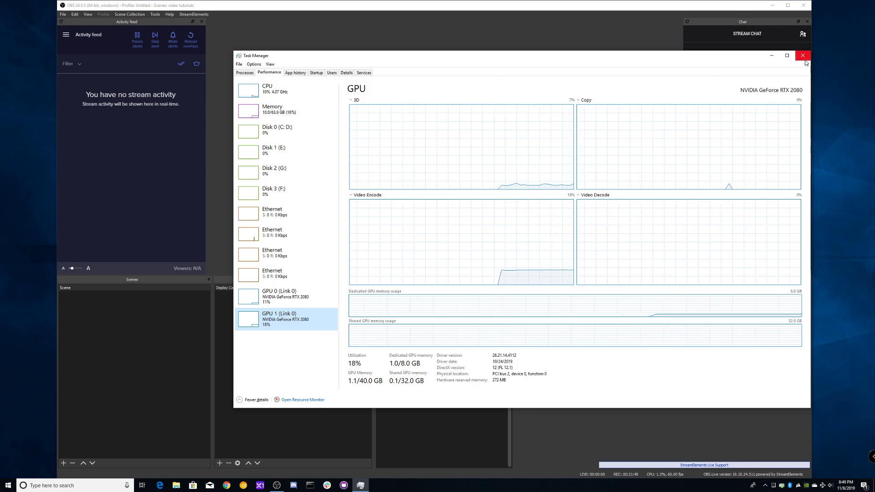